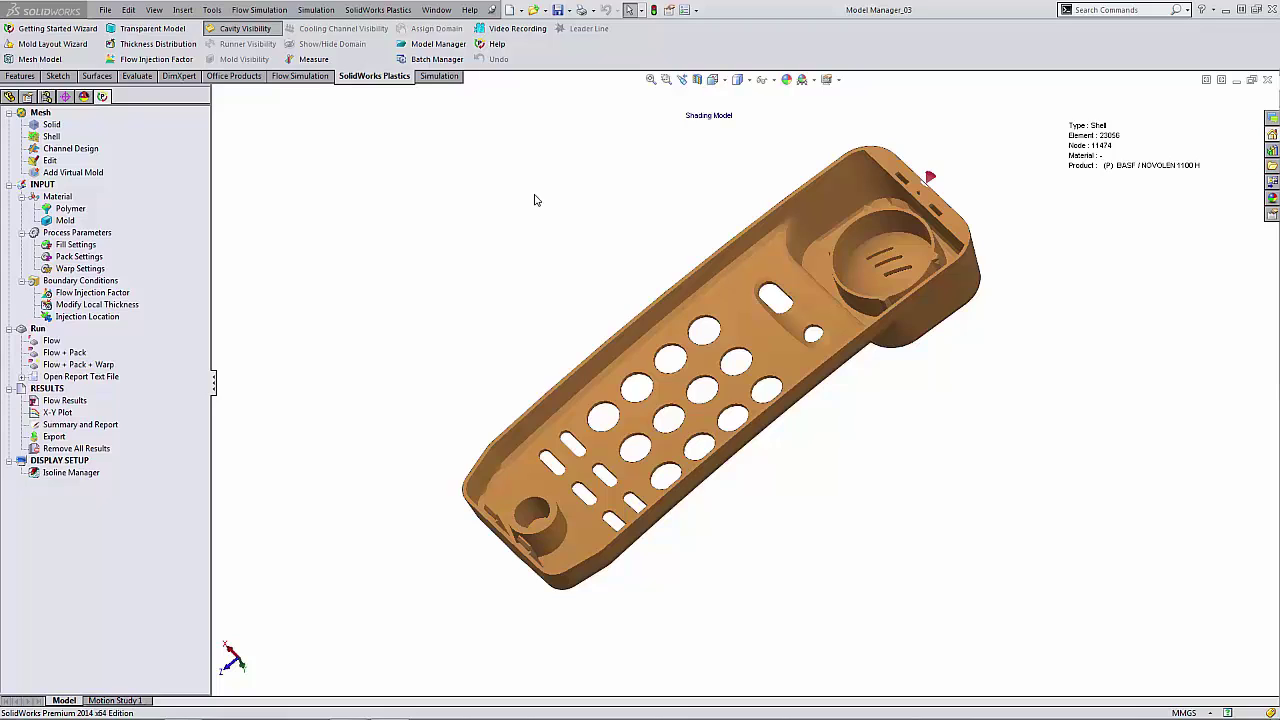
pyautogui.doubleClick(84, 428)
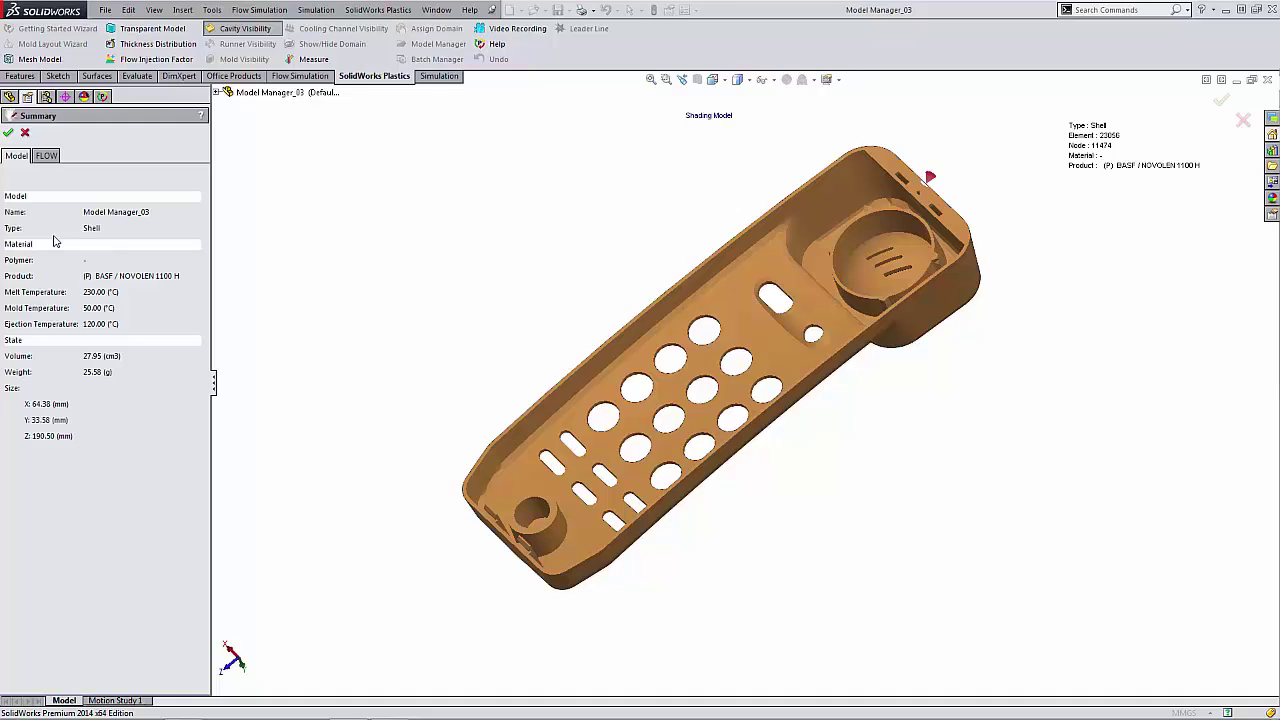
pyautogui.click(47, 156)
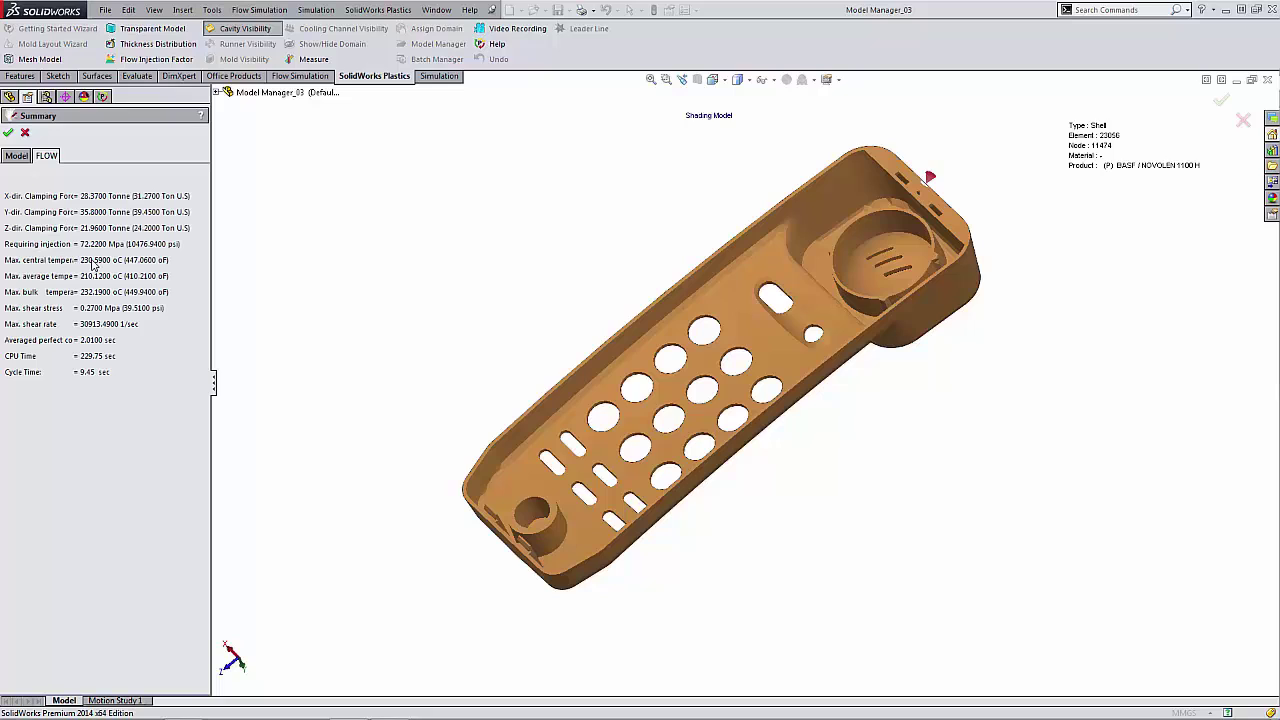
pyautogui.click(17, 157)
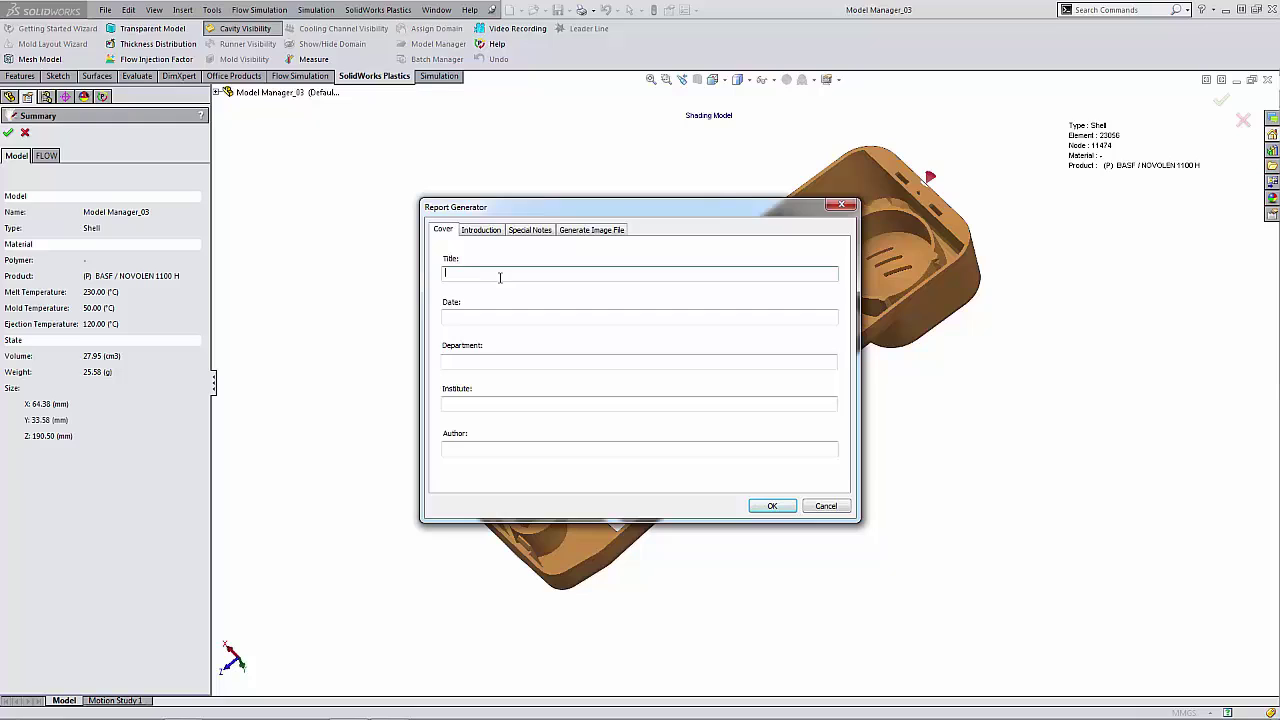
# - Title the report 'Flow Analysis for Model Manager 03' and date it October 21 2014
pyautogui.write('Flow Analysis for Model Mangger 03')
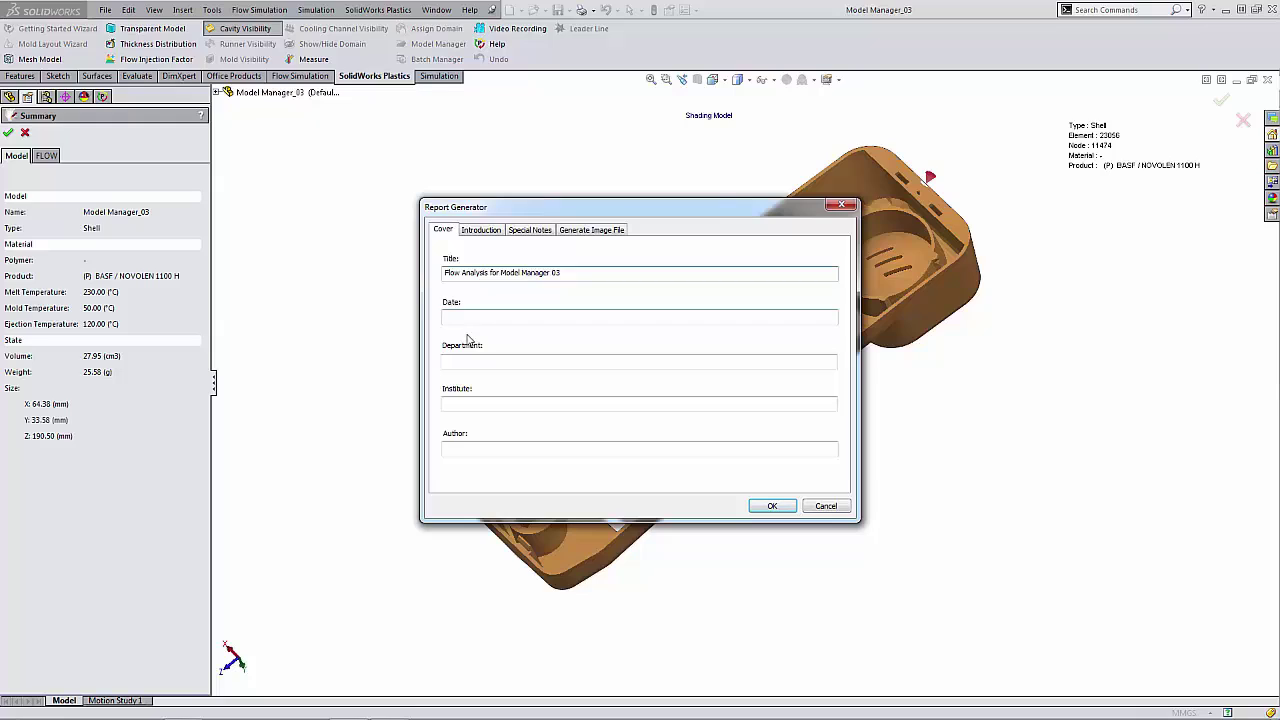
pyautogui.click(467, 320)
pyautogui.write('Octob')
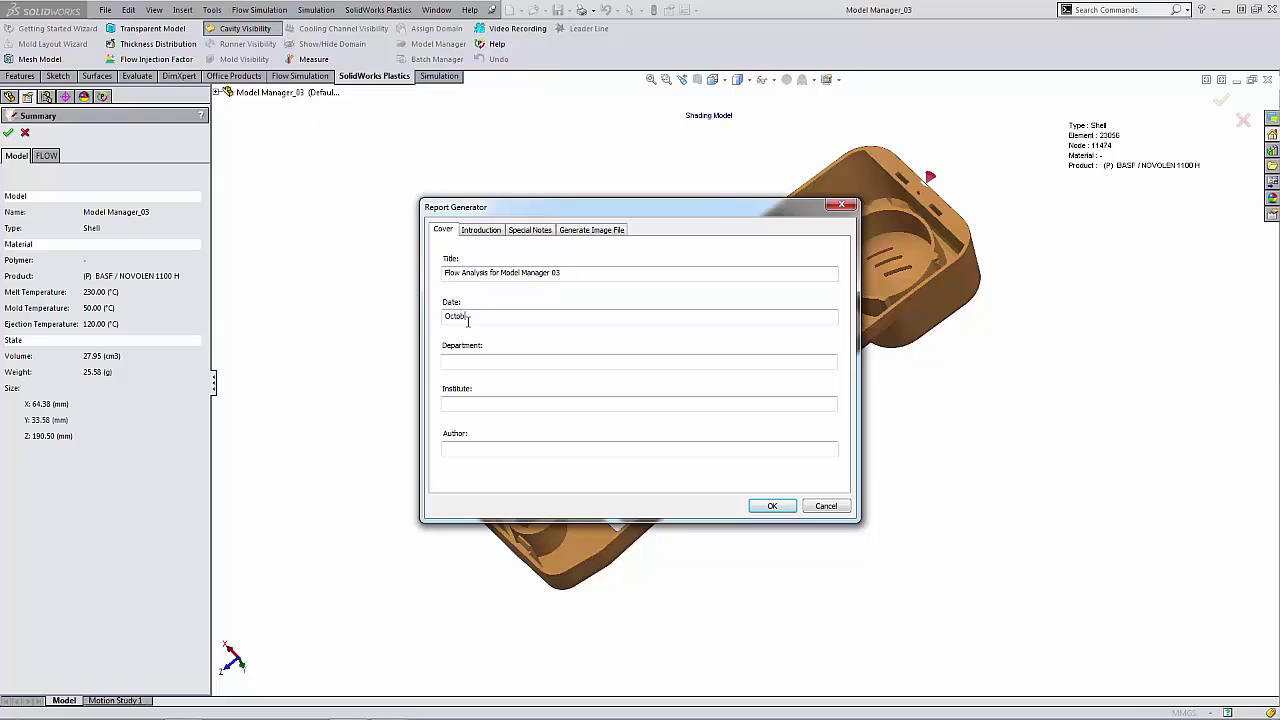
pyautogui.write('er 21 2014')
# - Enter department Engineering, institute GoEngineer and the author's name on the cover
pyautogui.click(512, 357)
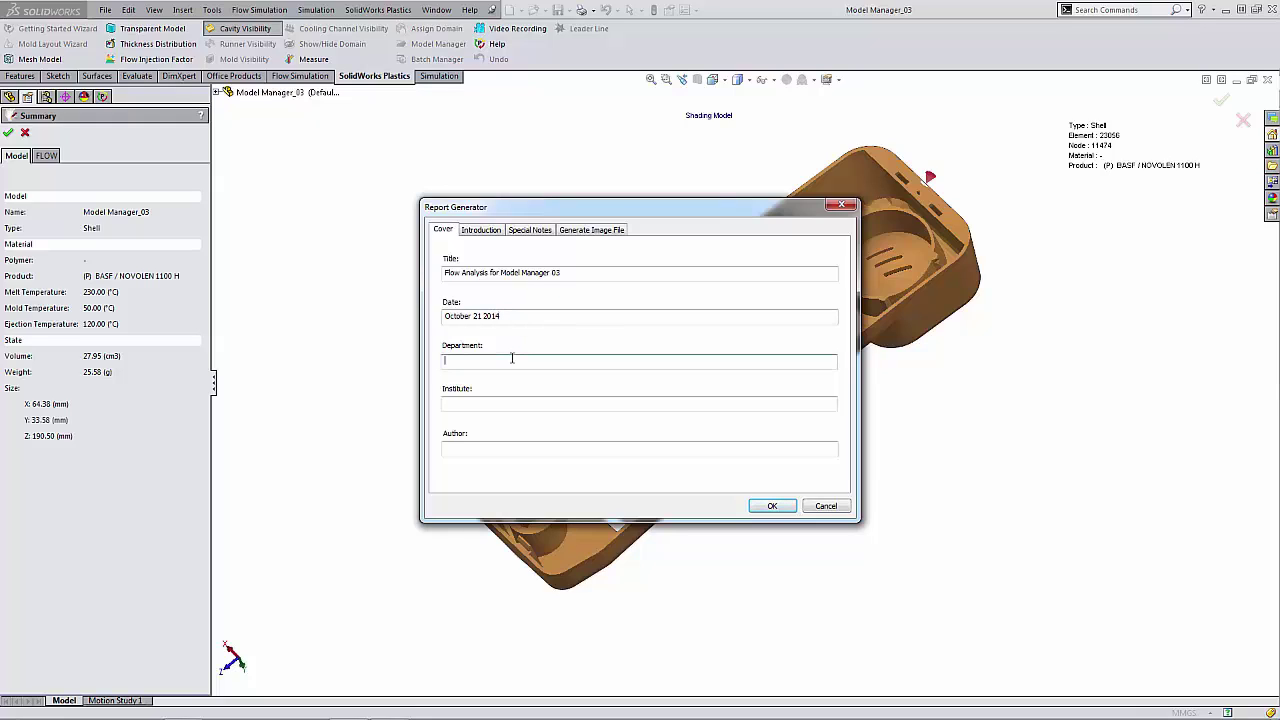
pyautogui.write('Engineering')
pyautogui.press('Tab')
pyautogui.write('GoE')
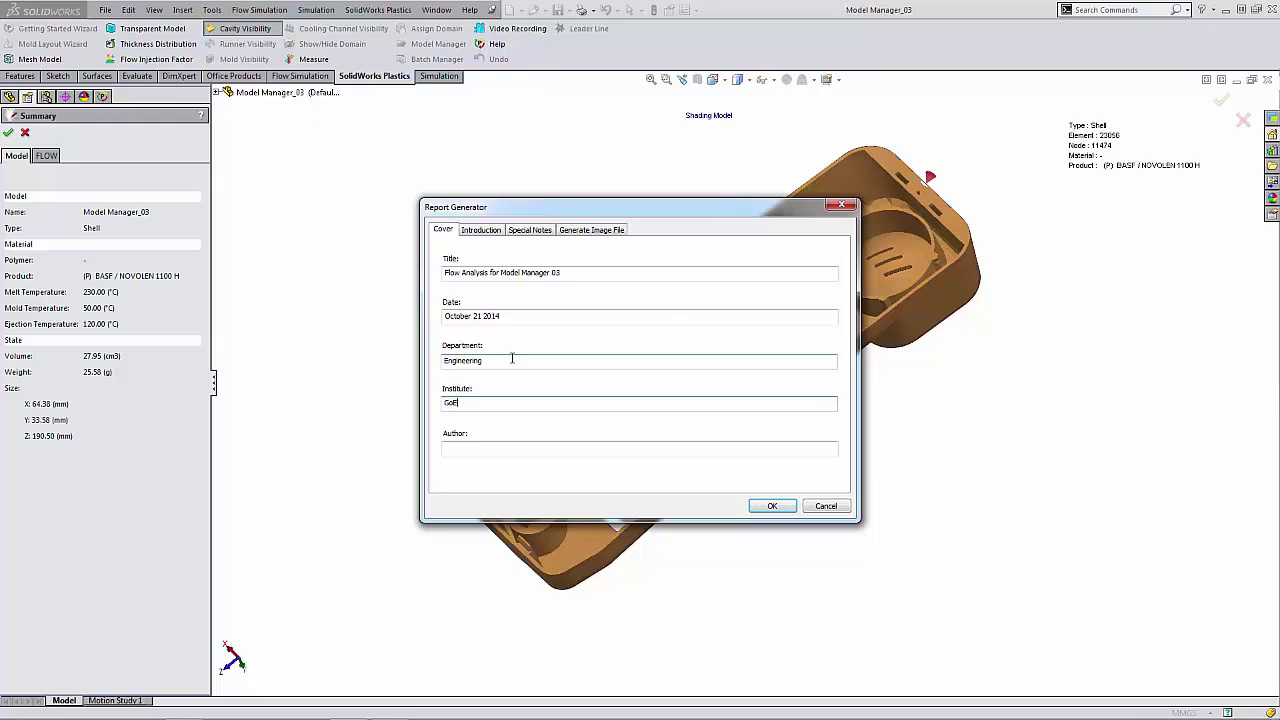
pyautogui.write('ngineer')
pyautogui.press('Tab')
pyautogui.write('Derrick')
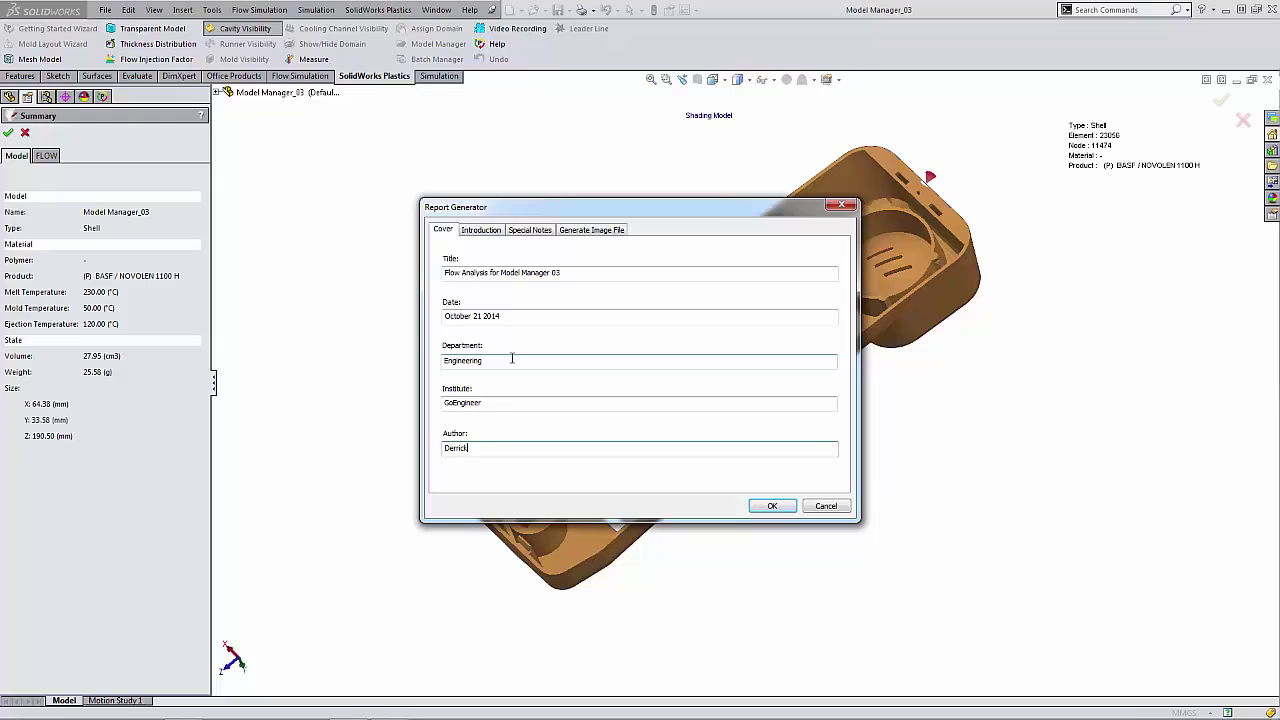
pyautogui.write(' Franklin')
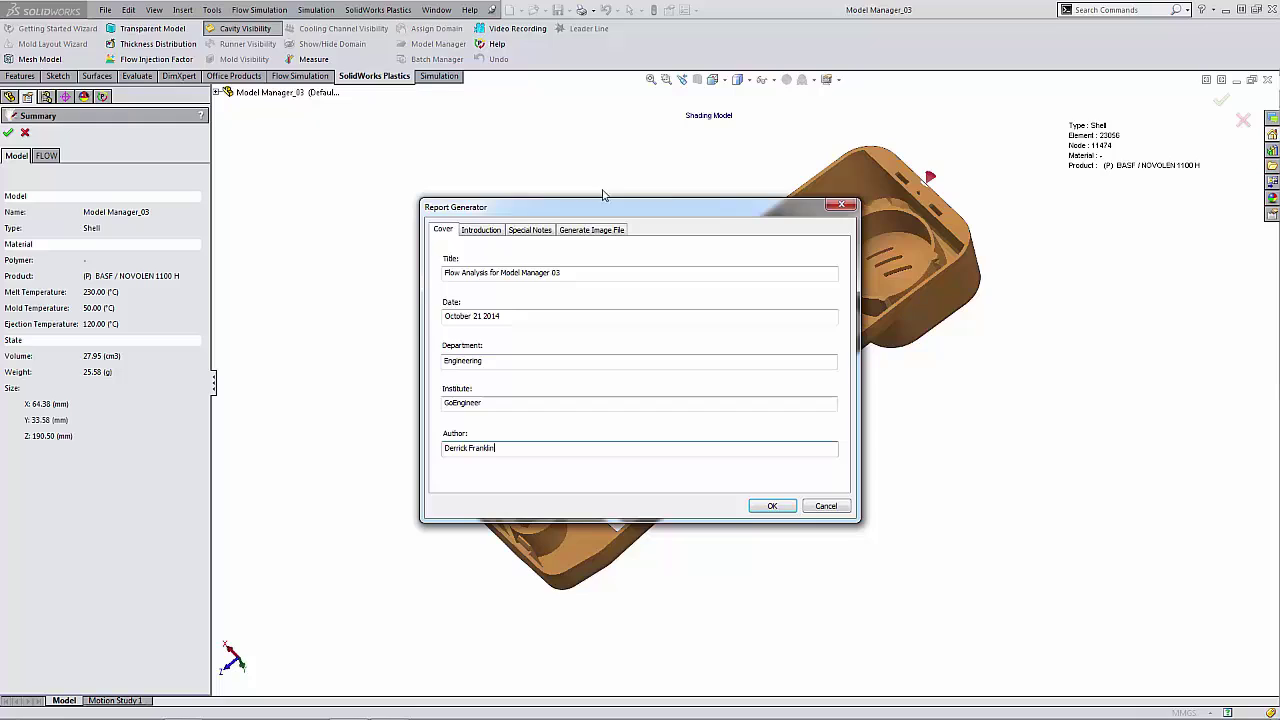
# - Write introduction notes: 'The mold fills correctly.', air traps at end of fill, numerous weld lines
pyautogui.click(486, 230)
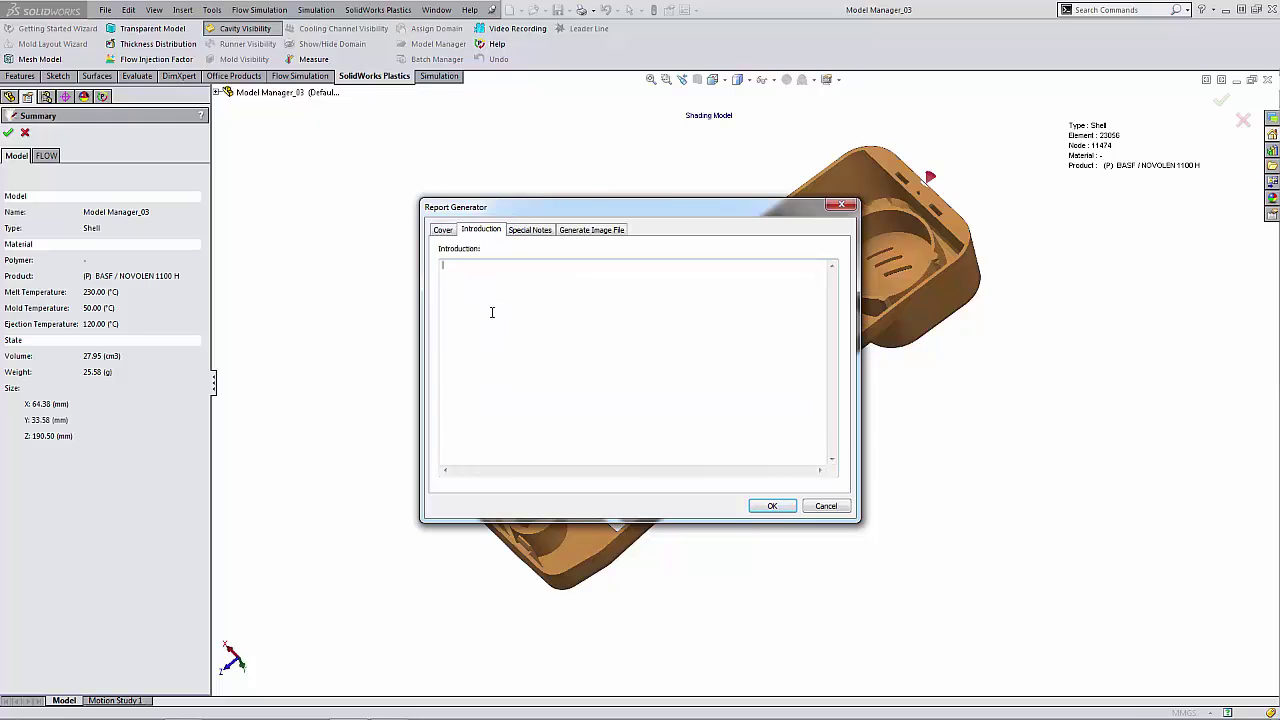
pyautogui.write('The mold fills correctly.')
pyautogui.press('Return')
pyautogui.write('Air traps at the nnd of fil')
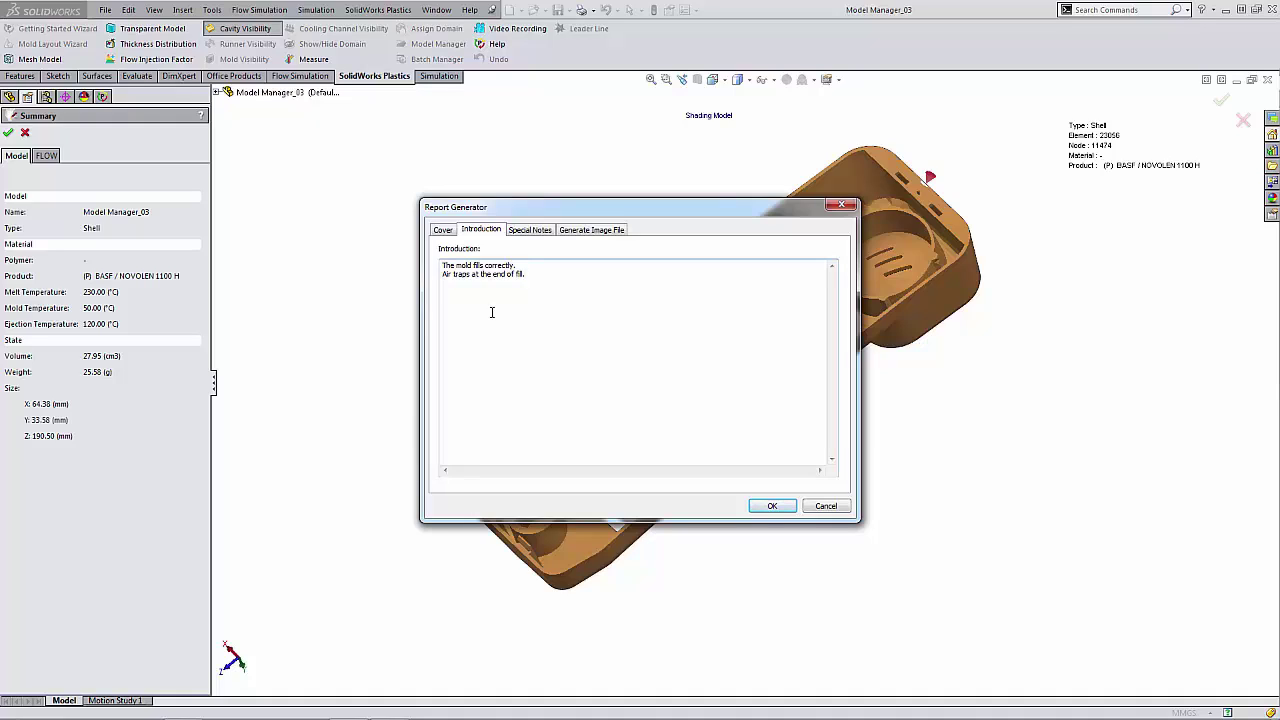
pyautogui.write('Numerous weld lines.')
pyautogui.click(531, 230)
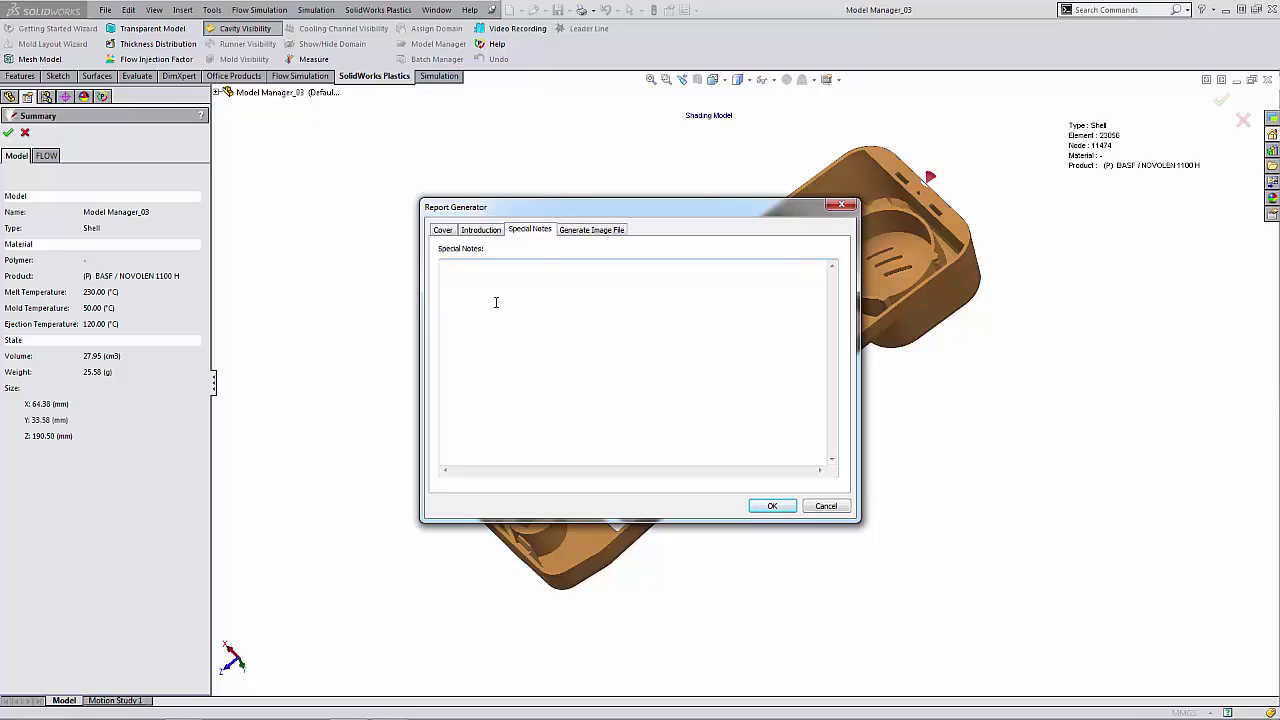
# - Include Max. Inlet Pressure, Fill Time, end-of-fill Pressure, Central Temperature, Temperature Growth and Shear Stress images
pyautogui.click(573, 233)
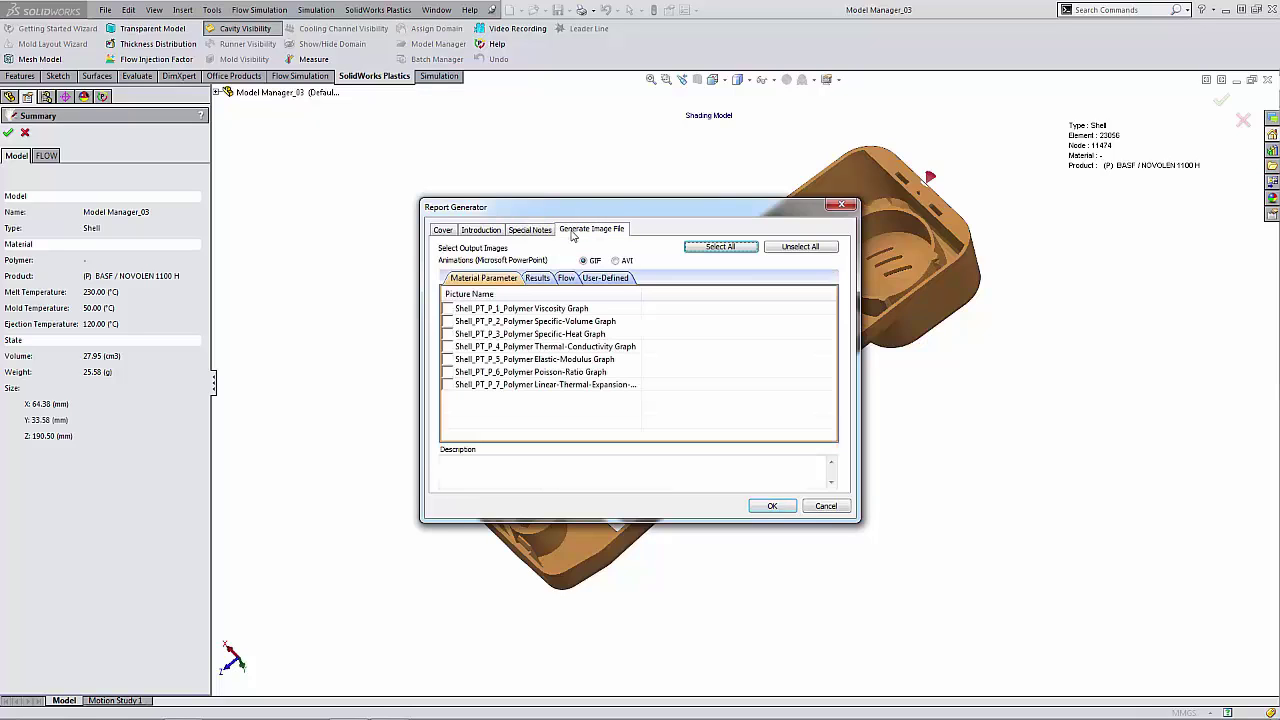
pyautogui.click(540, 278)
pyautogui.click(447, 309)
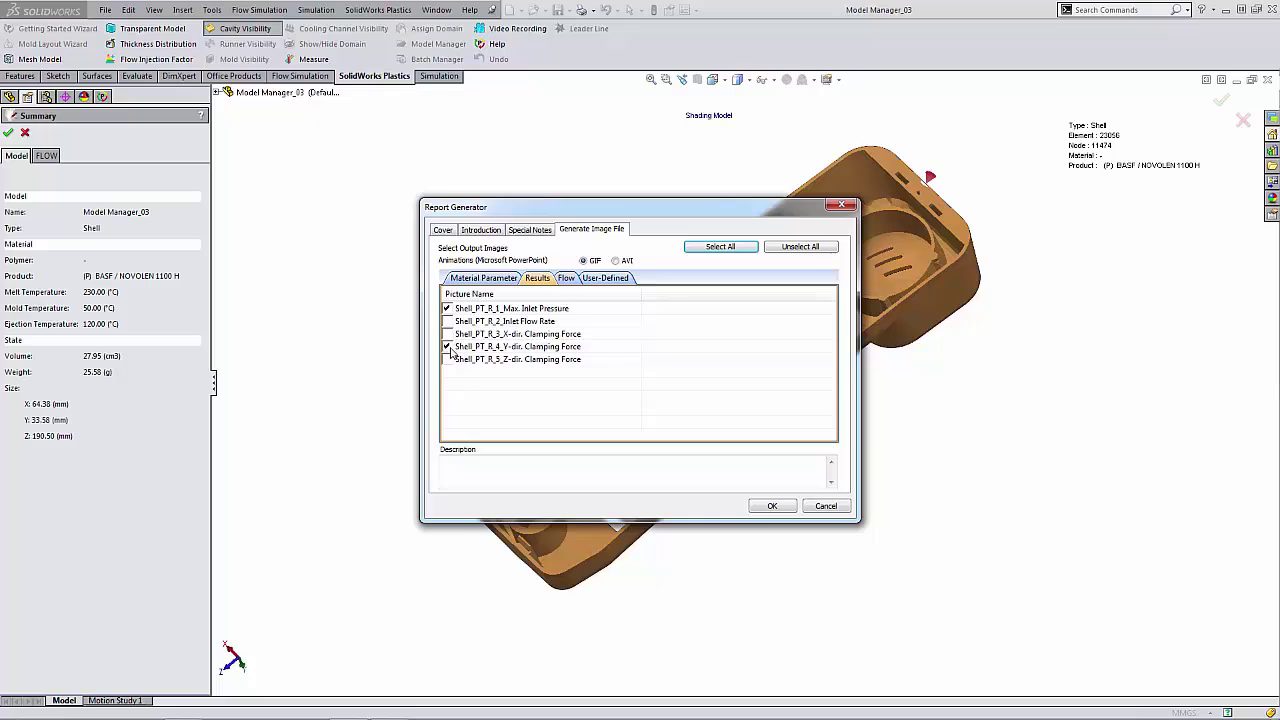
pyautogui.click(565, 279)
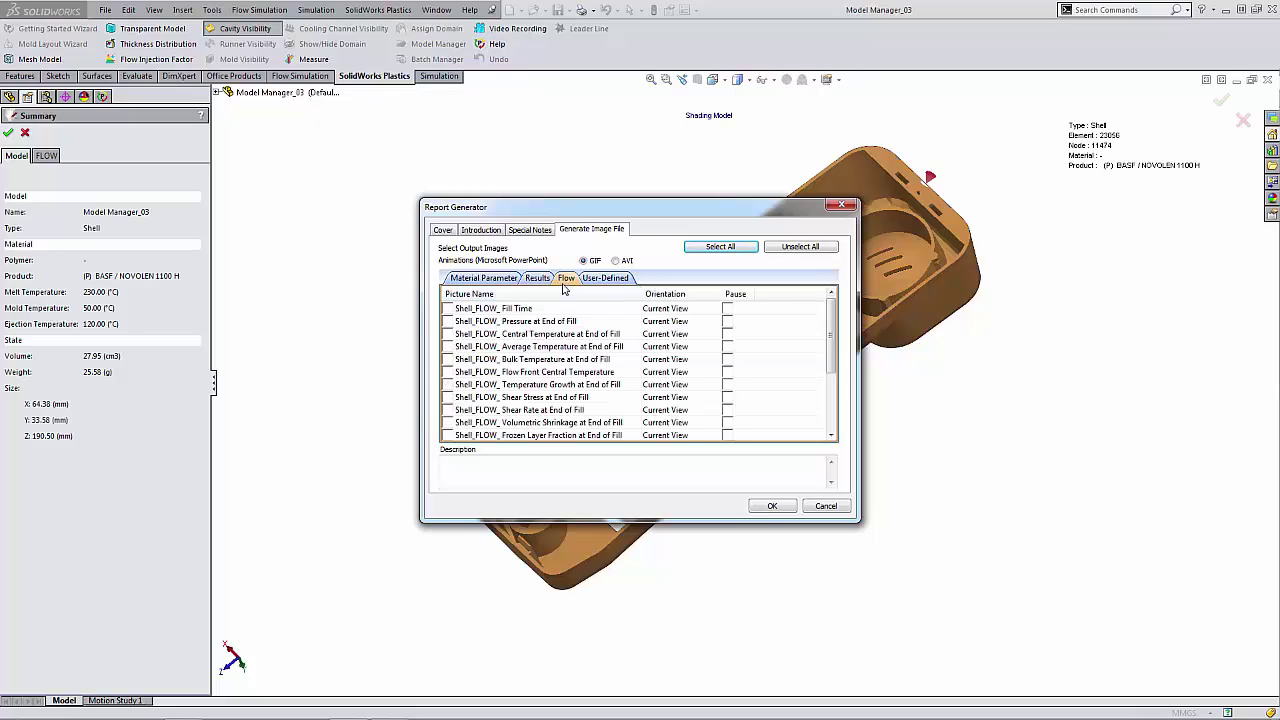
pyautogui.click(447, 308)
pyautogui.click(447, 321)
pyautogui.click(447, 334)
pyautogui.click(447, 384)
pyautogui.click(447, 397)
# - Add Cooling Time, Sink Marks, Ease of Fill, Weld Lines and Air Traps flow images
pyautogui.moveTo(831, 362); pyautogui.dragTo(831, 397)
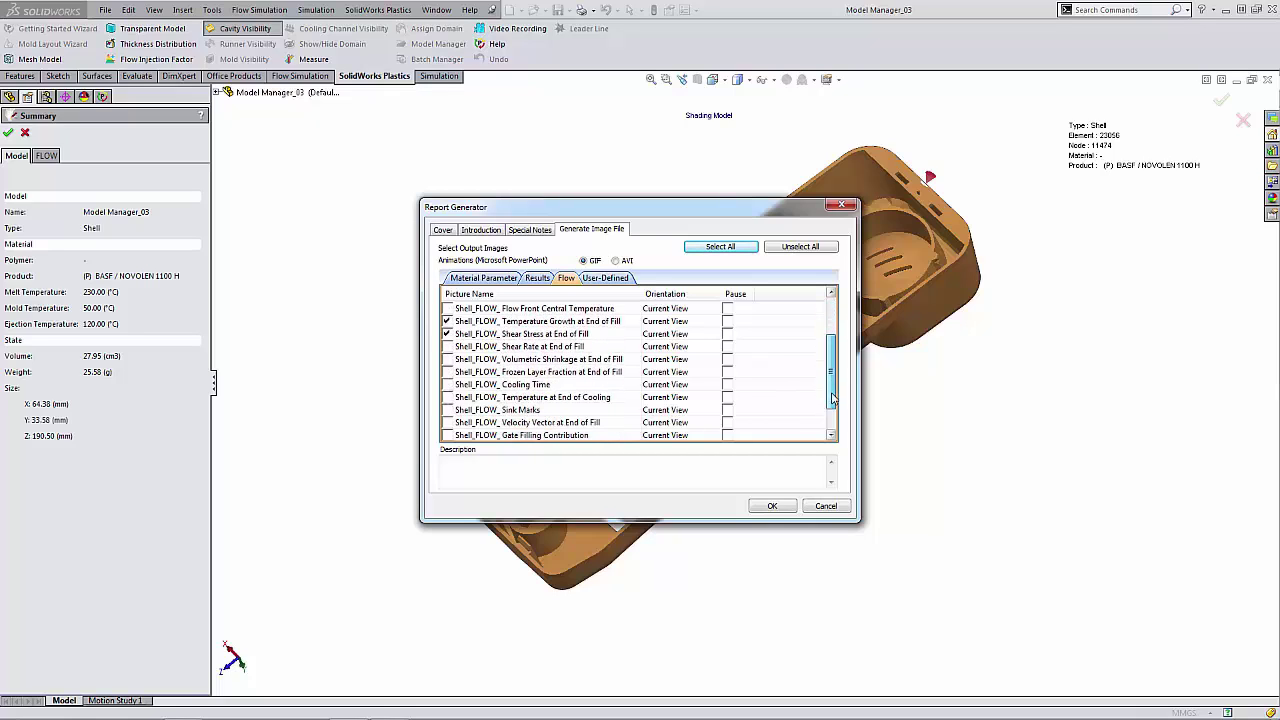
pyautogui.click(447, 385)
pyautogui.click(447, 410)
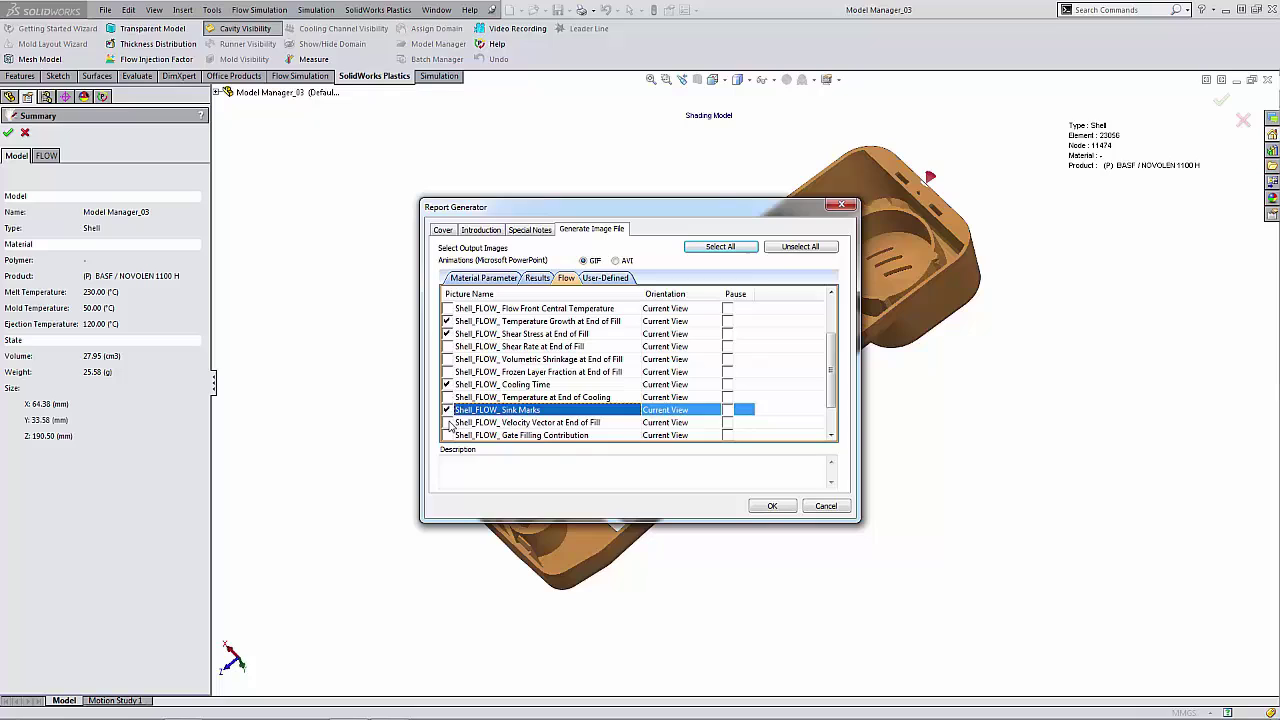
pyautogui.scroll(-1, 828, 373)
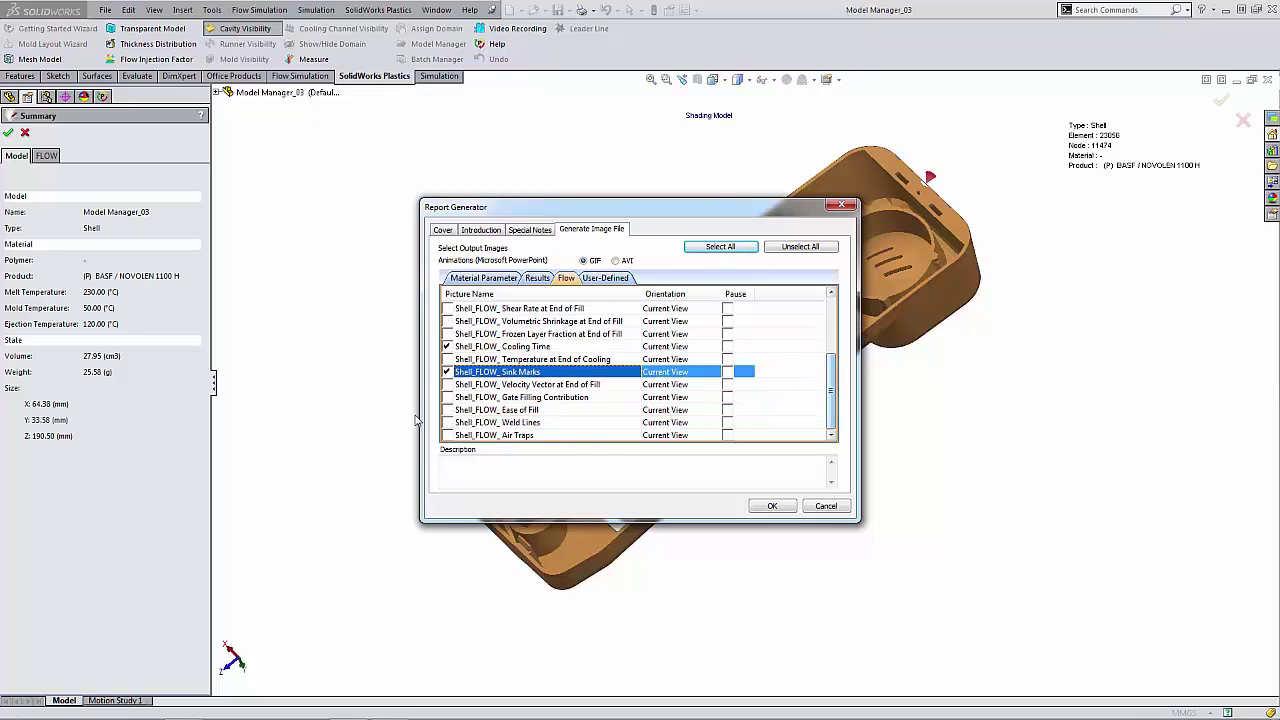
pyautogui.click(447, 410)
pyautogui.click(447, 422)
pyautogui.click(447, 435)
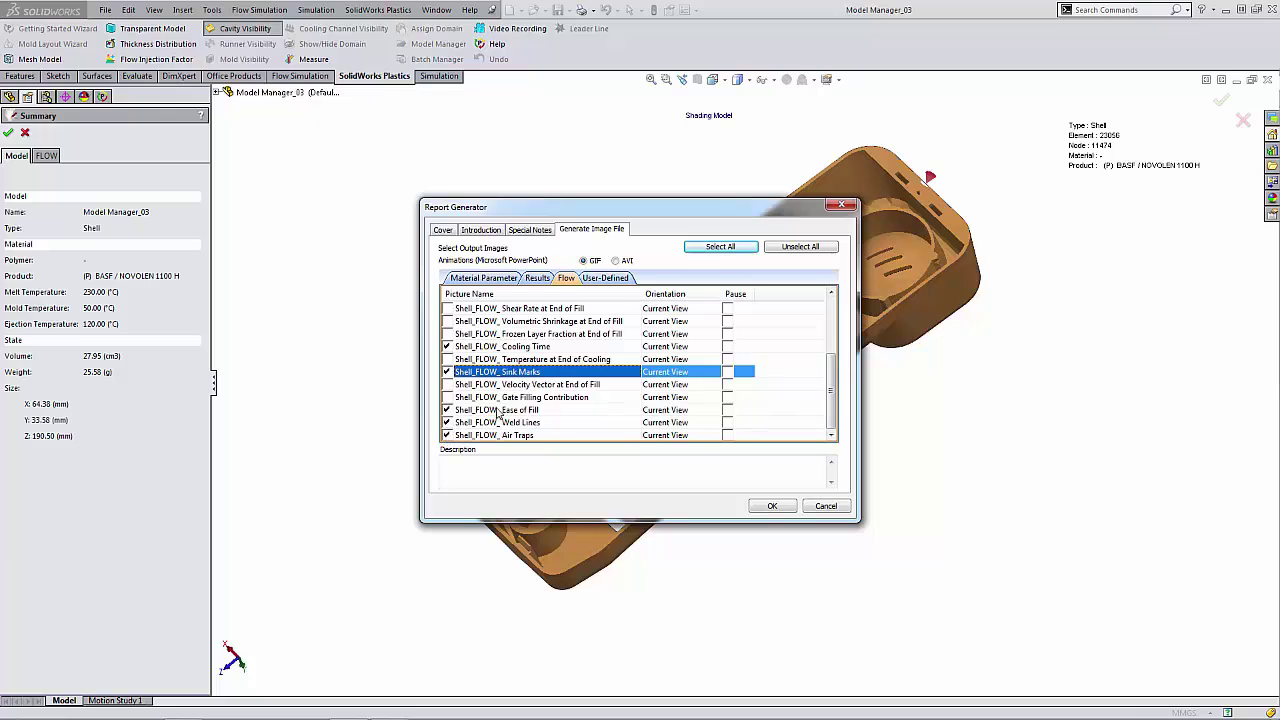
# - Confirm the Report Generator settings to generate the flow-analysis report
pyautogui.click(771, 506)
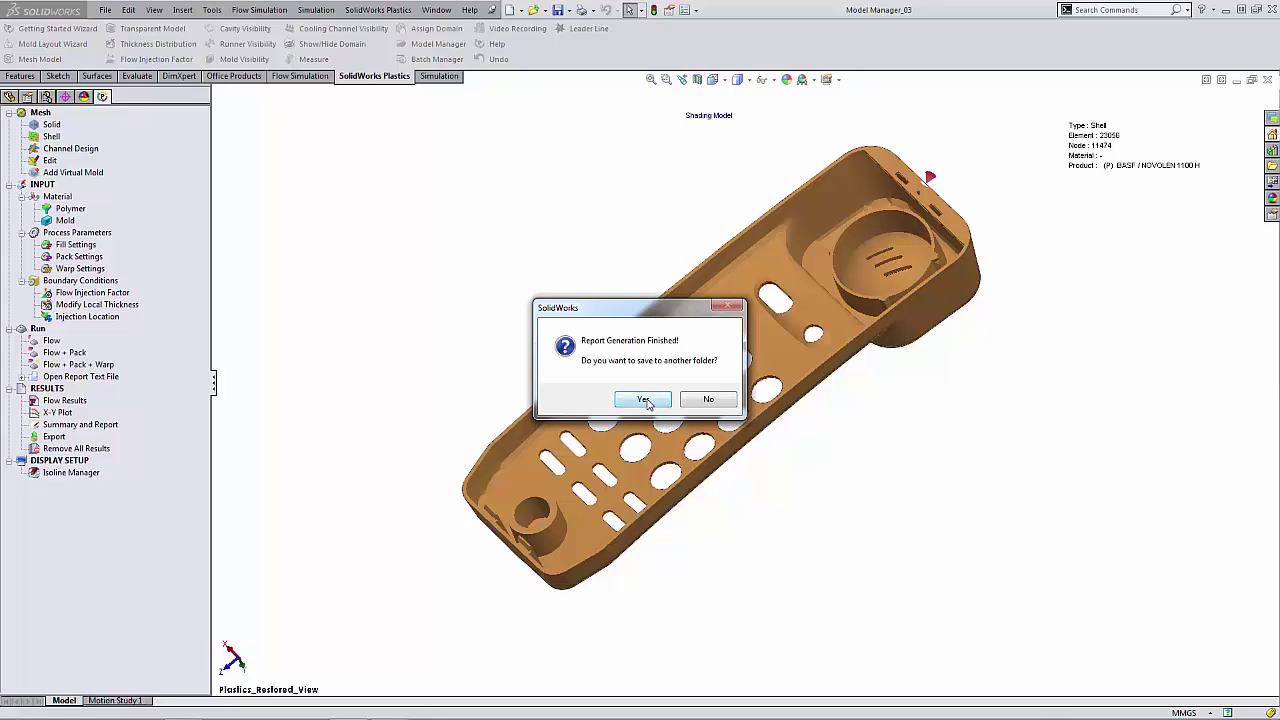
# - Save the generated report to a different folder, choosing Desktop
pyautogui.click(644, 400)
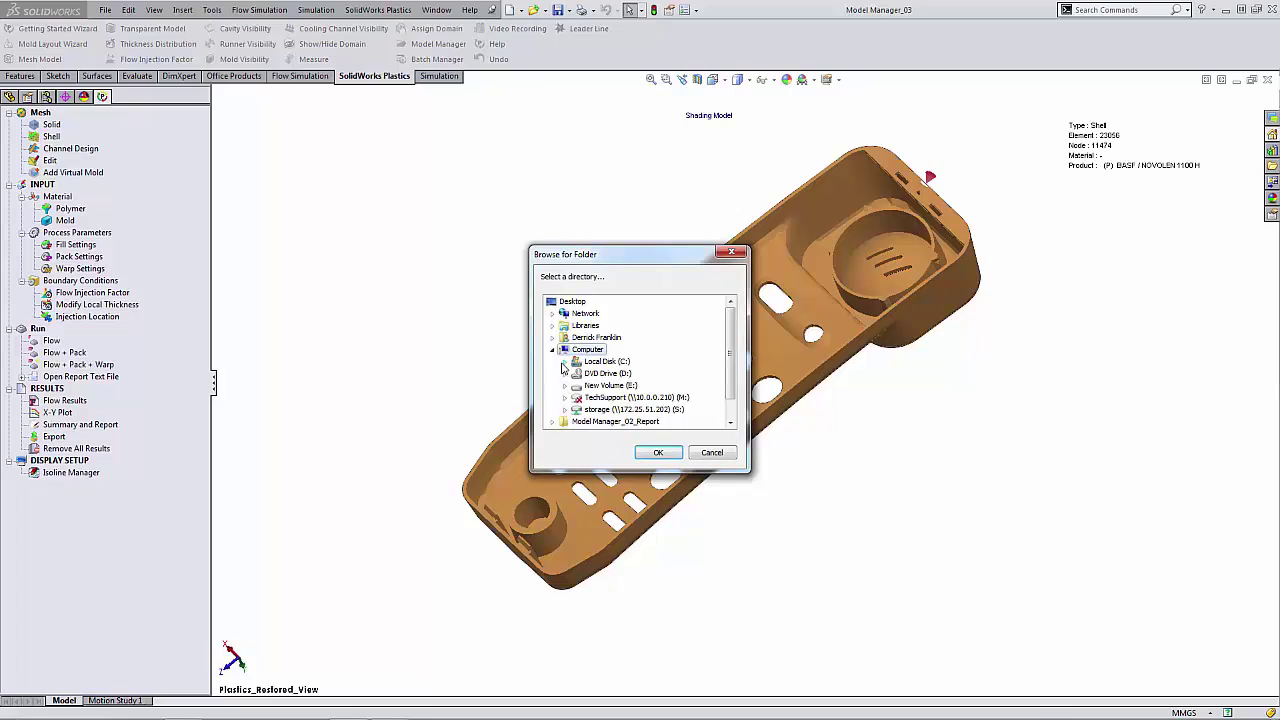
pyautogui.click(573, 301)
pyautogui.click(650, 453)
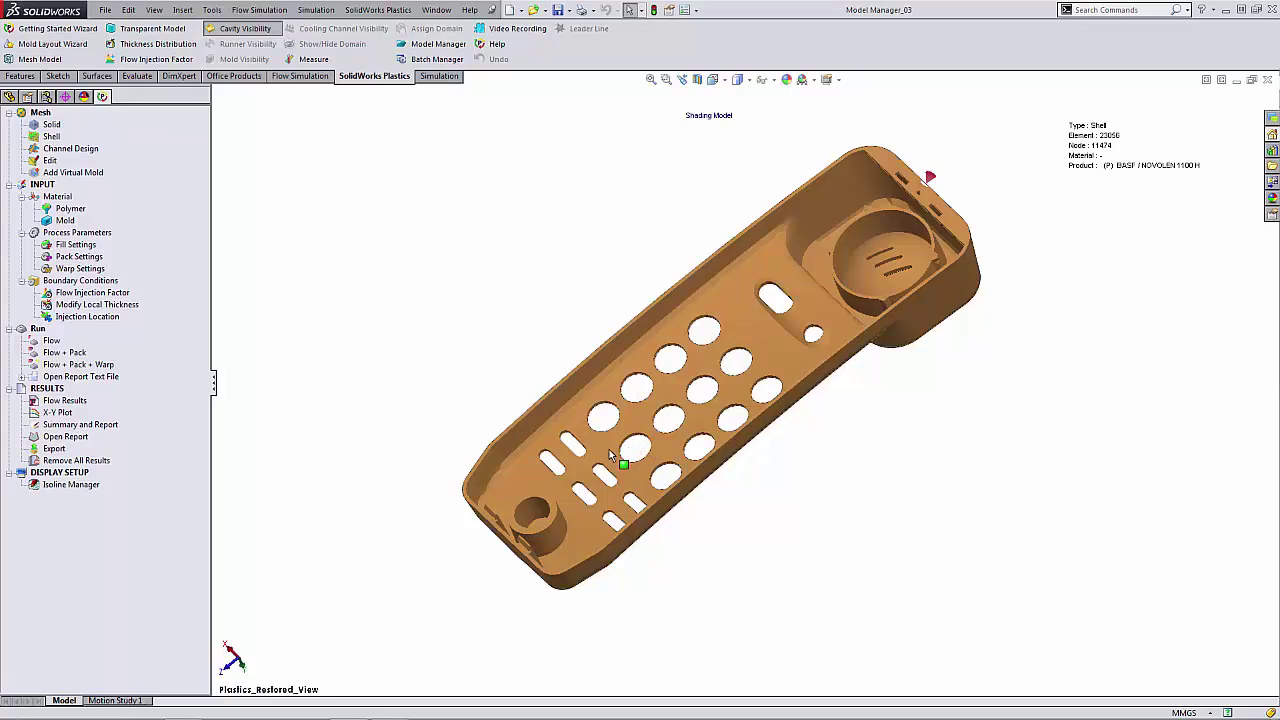
# - Open the Model Manager_03_Report folder on the desktop and preview Filling Animation
pyautogui.click(1226, 10)
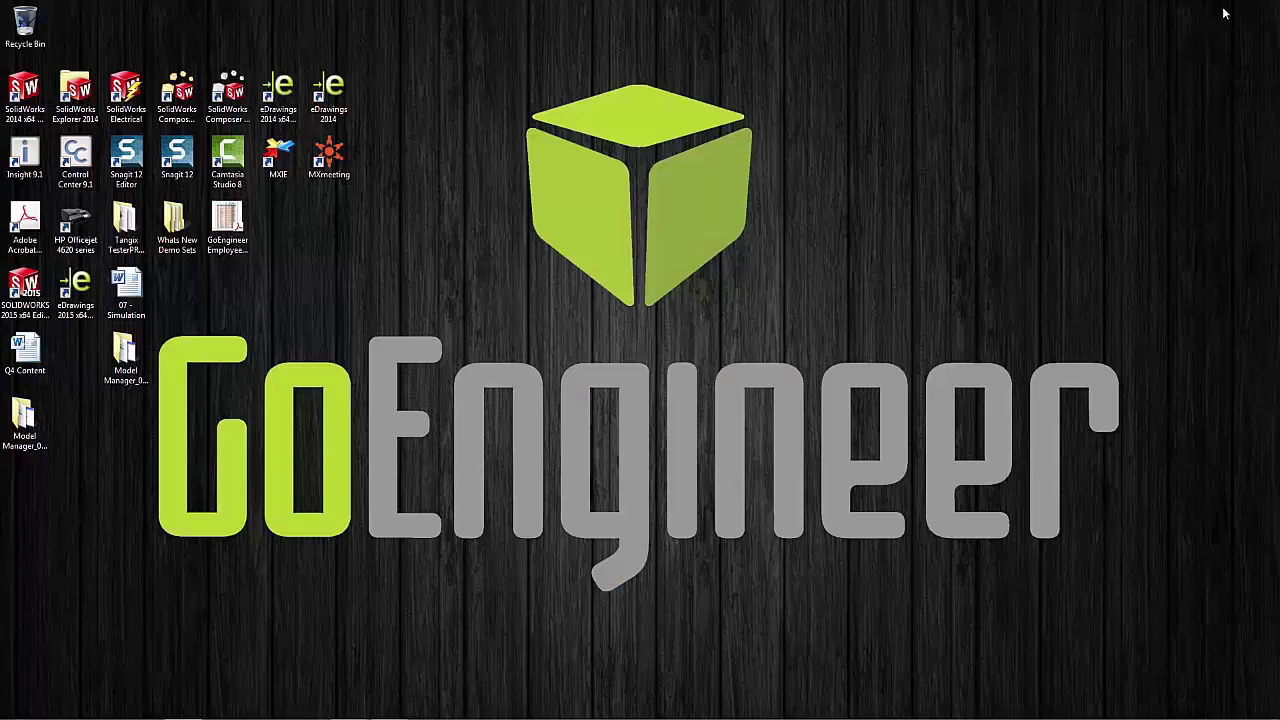
pyautogui.doubleClick(22, 430)
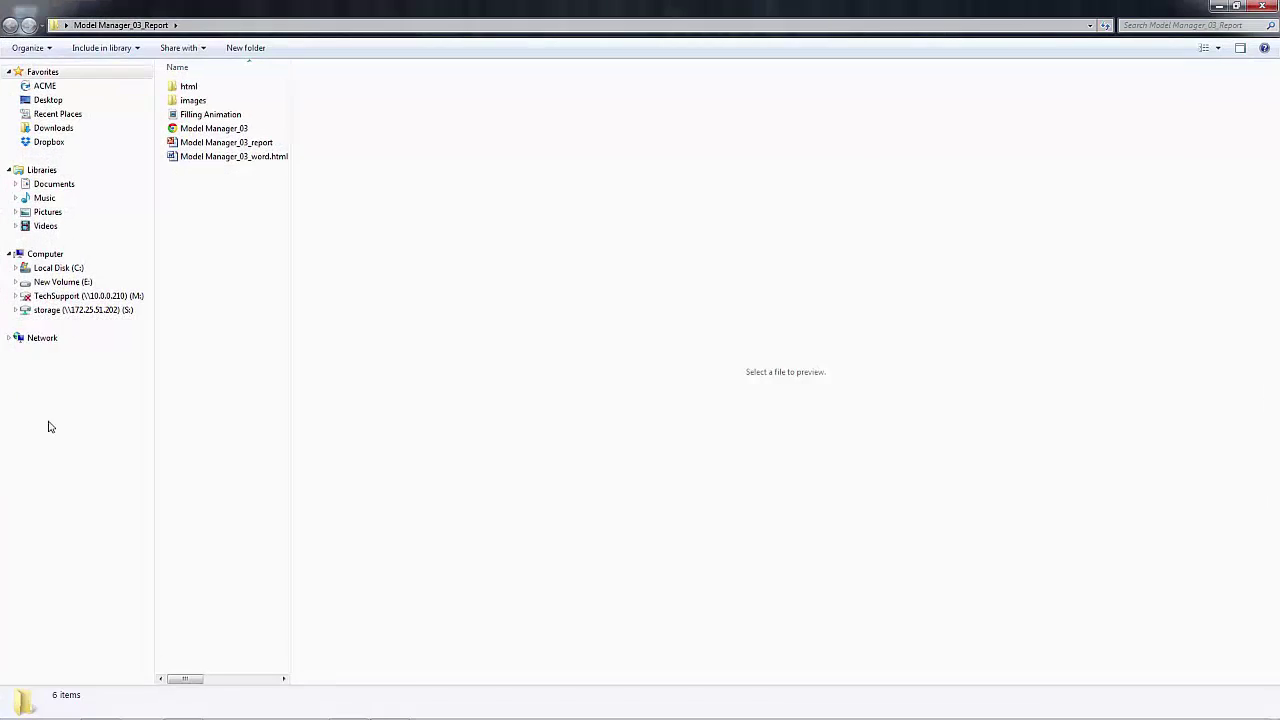
pyautogui.click(196, 118)
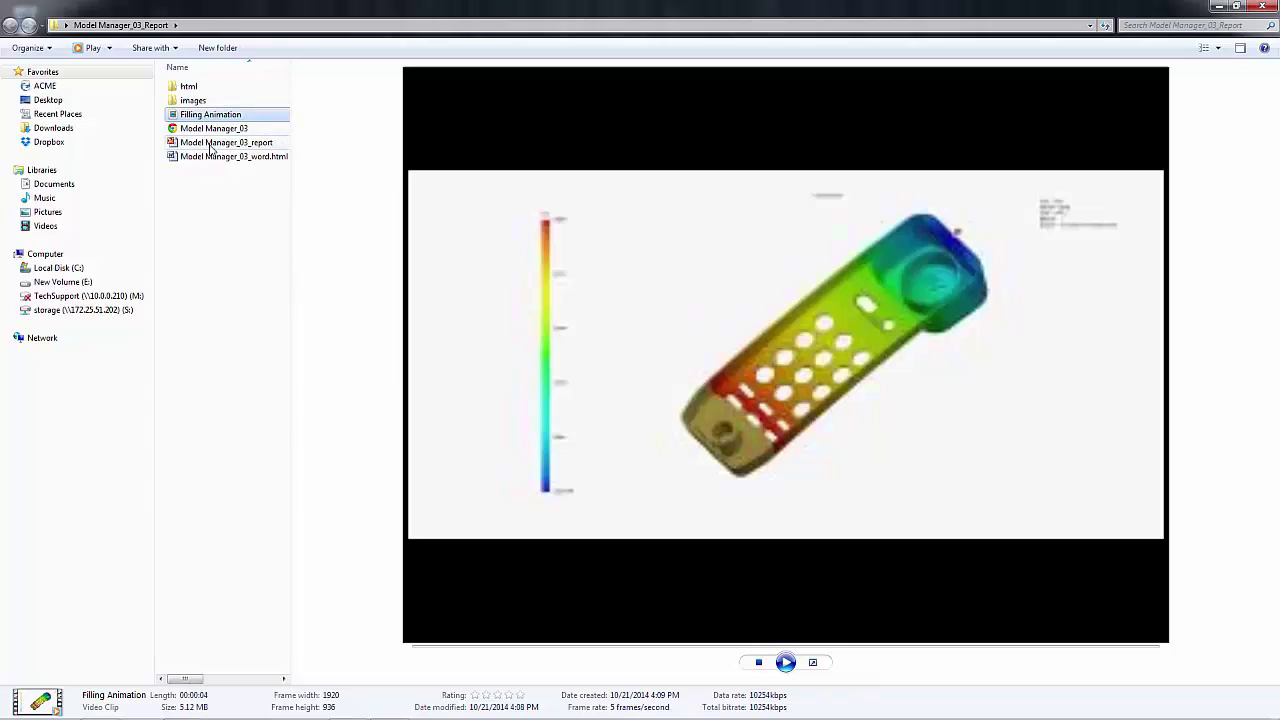
# - Open Model Manager_03_report in PowerPoint, browse the Content, Introduction and notes slides, then close
pyautogui.click(220, 143)
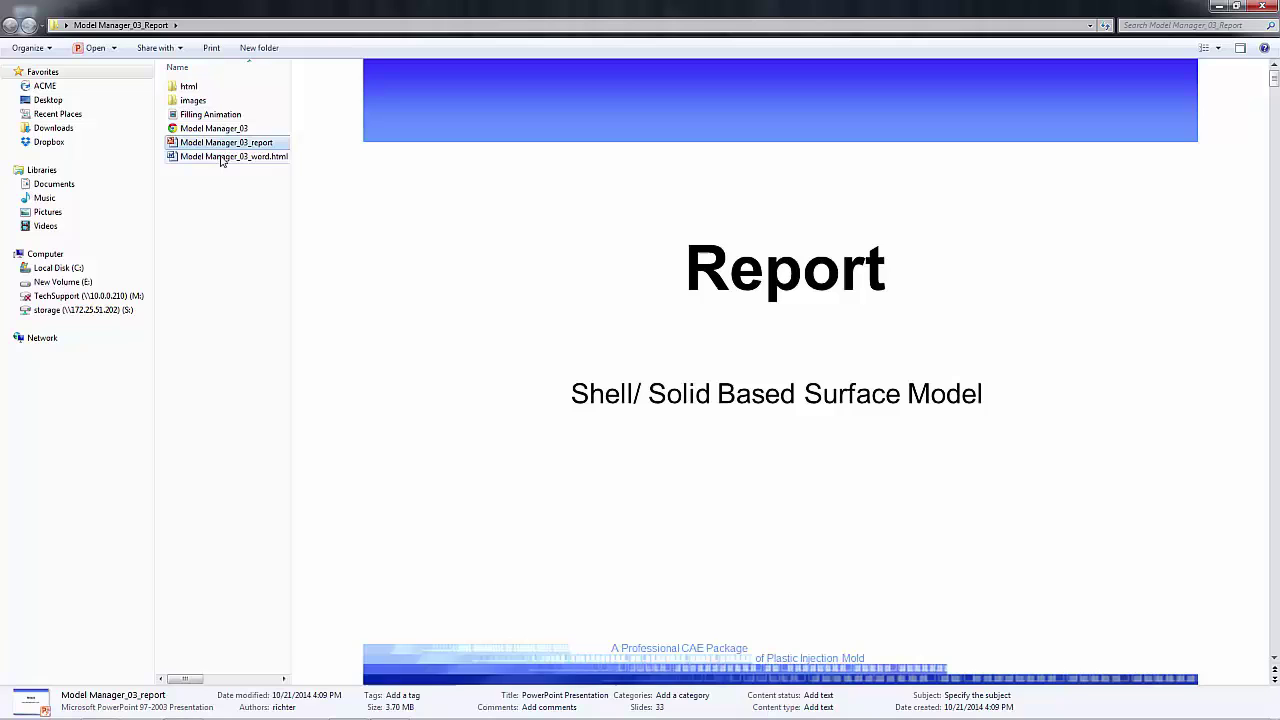
pyautogui.doubleClick(222, 146)
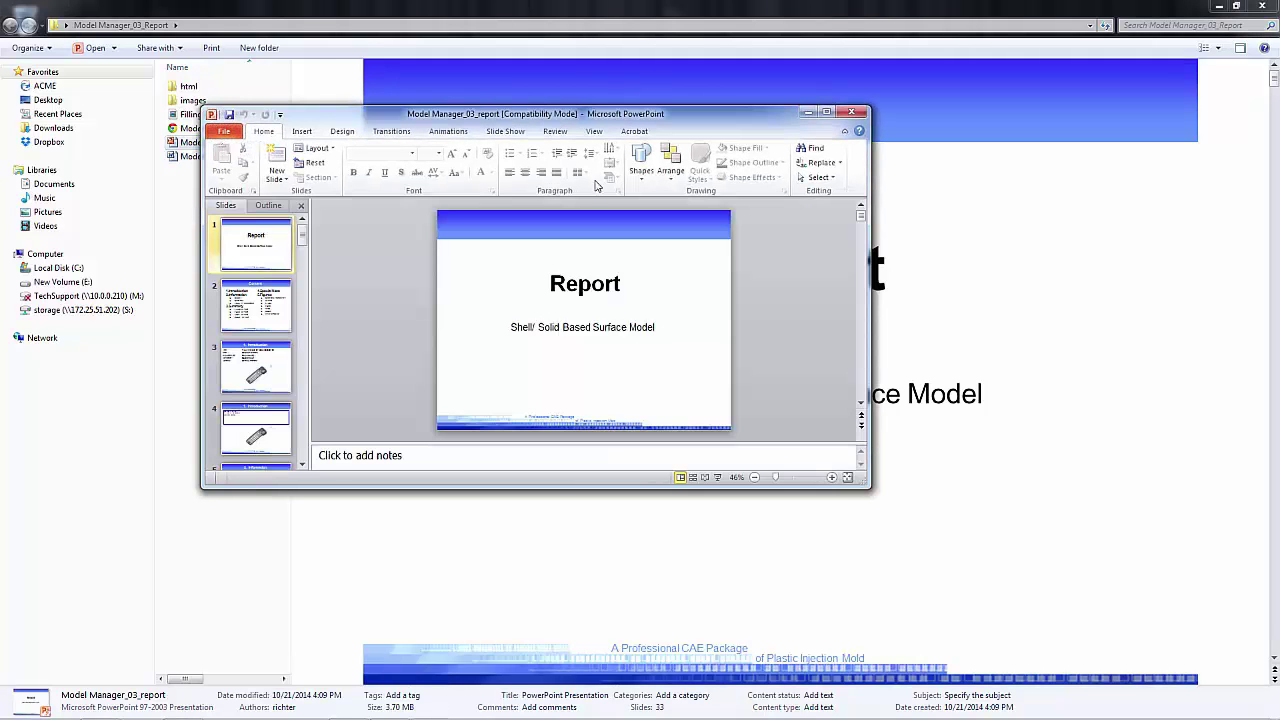
pyautogui.click(823, 114)
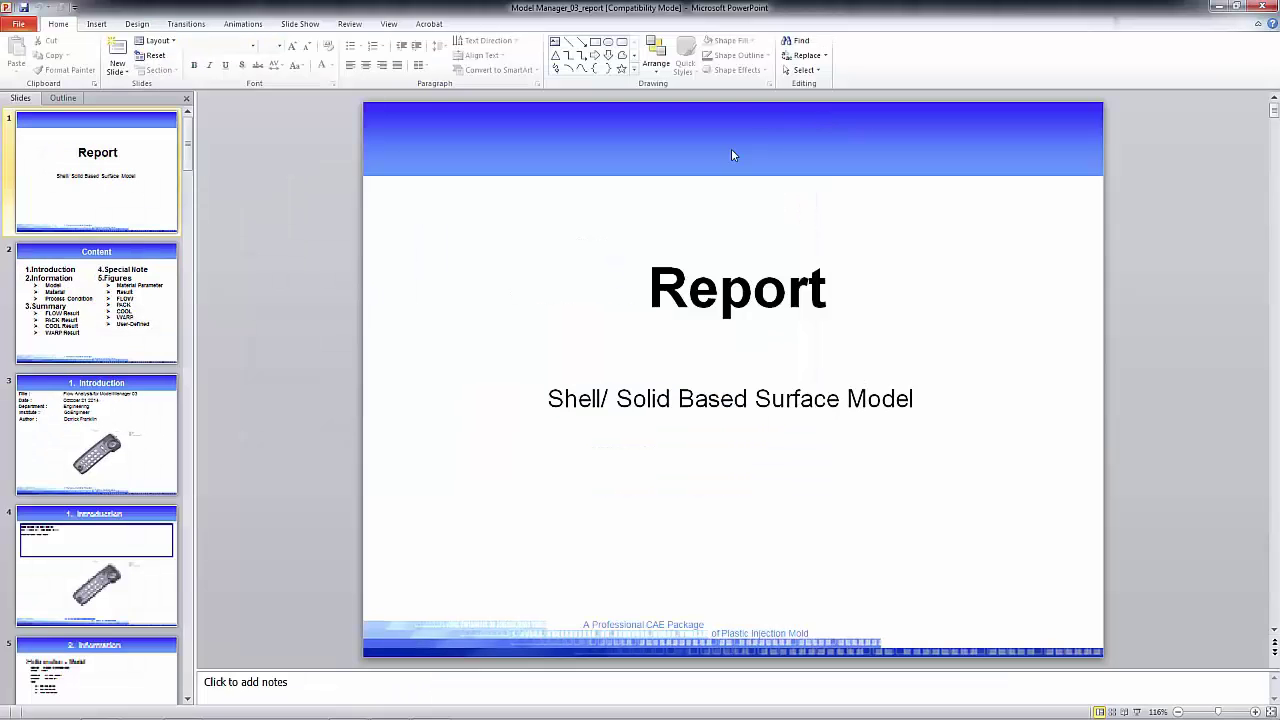
pyautogui.click(112, 300)
pyautogui.click(114, 421)
pyautogui.click(120, 565)
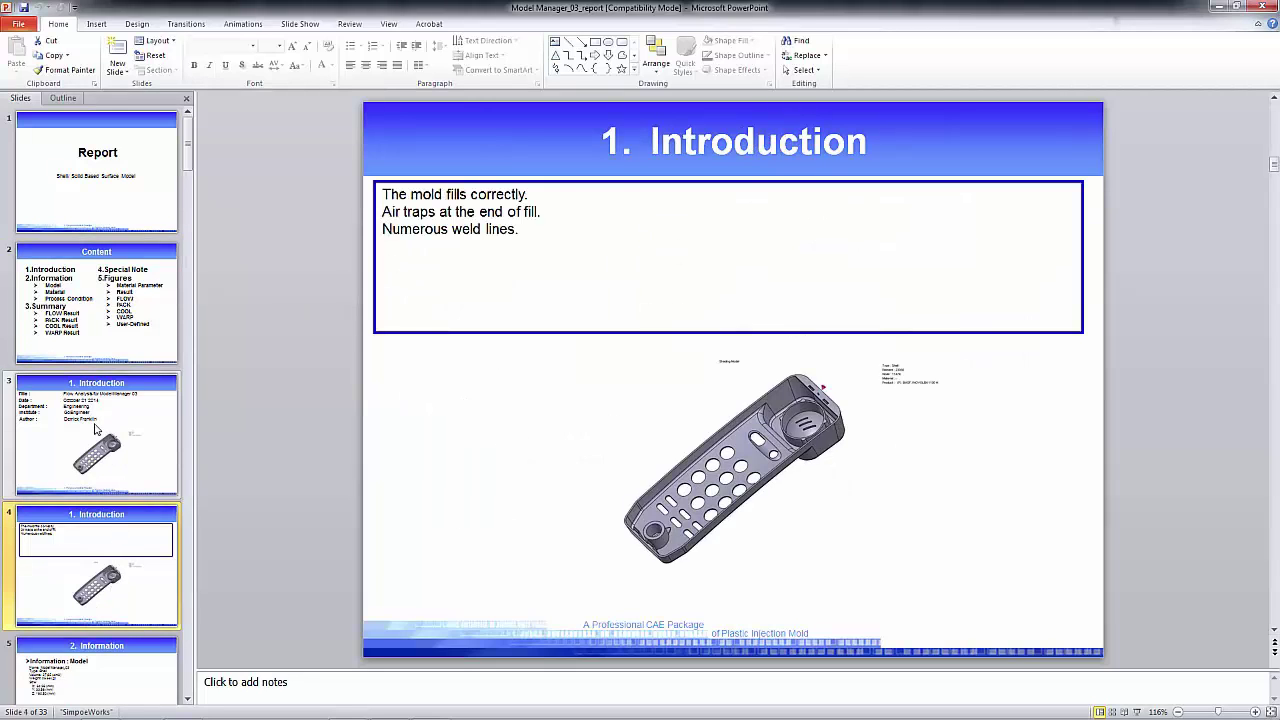
pyautogui.click(98, 430)
pyautogui.scroll(-2, 643, 602)
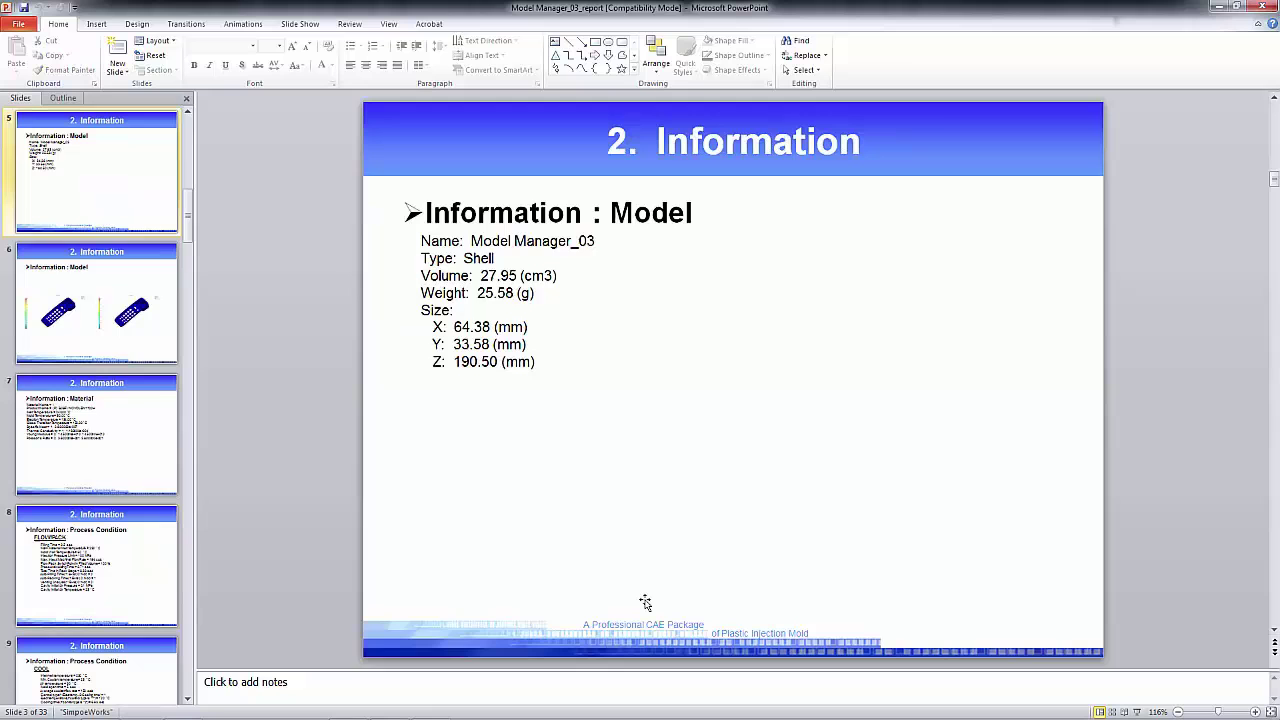
pyautogui.scroll(-1, 645, 602)
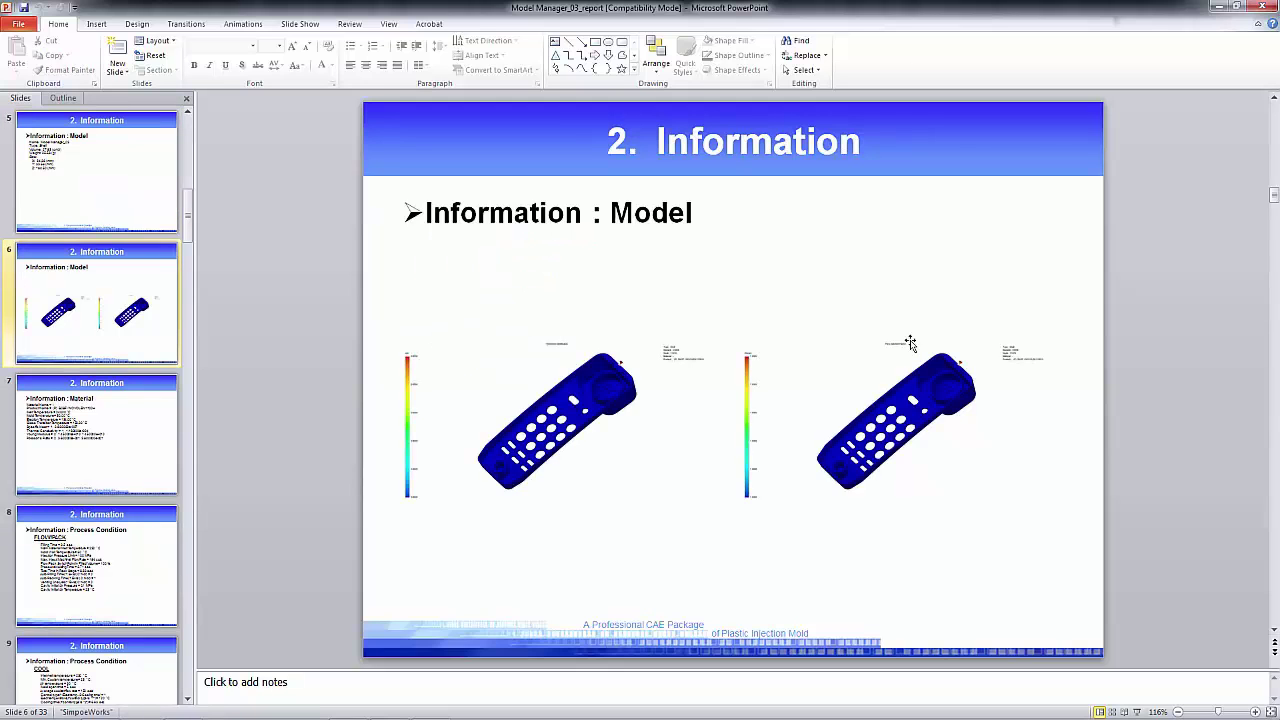
pyautogui.click(1264, 6)
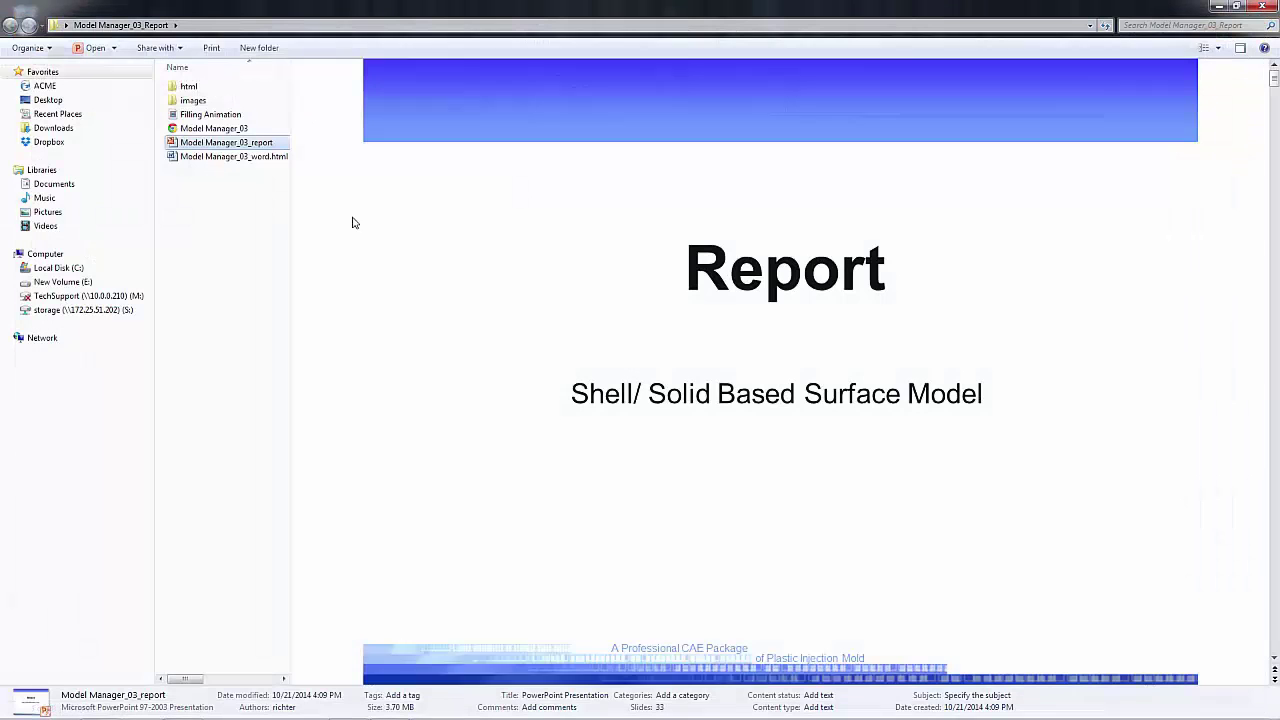
# - Review the Model Manager_03_word.html cover page down to its title table, then close Word
pyautogui.click(227, 157)
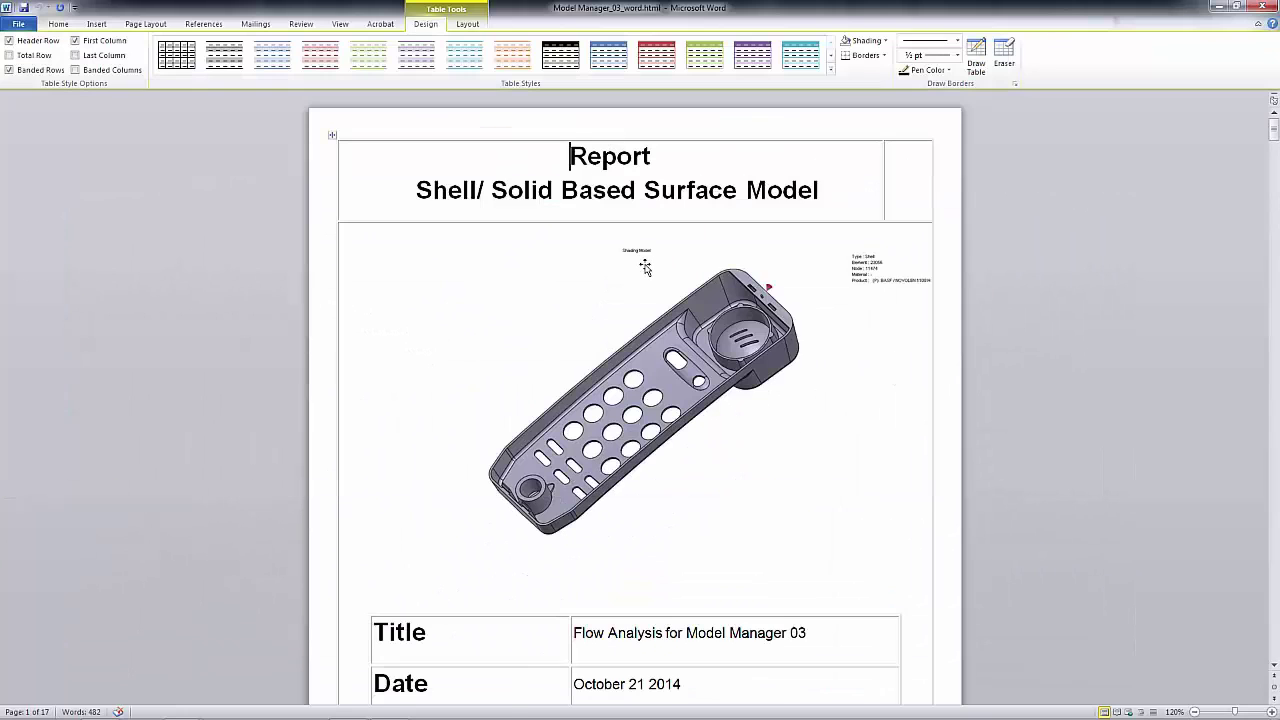
pyautogui.scroll(-6, 645, 266)
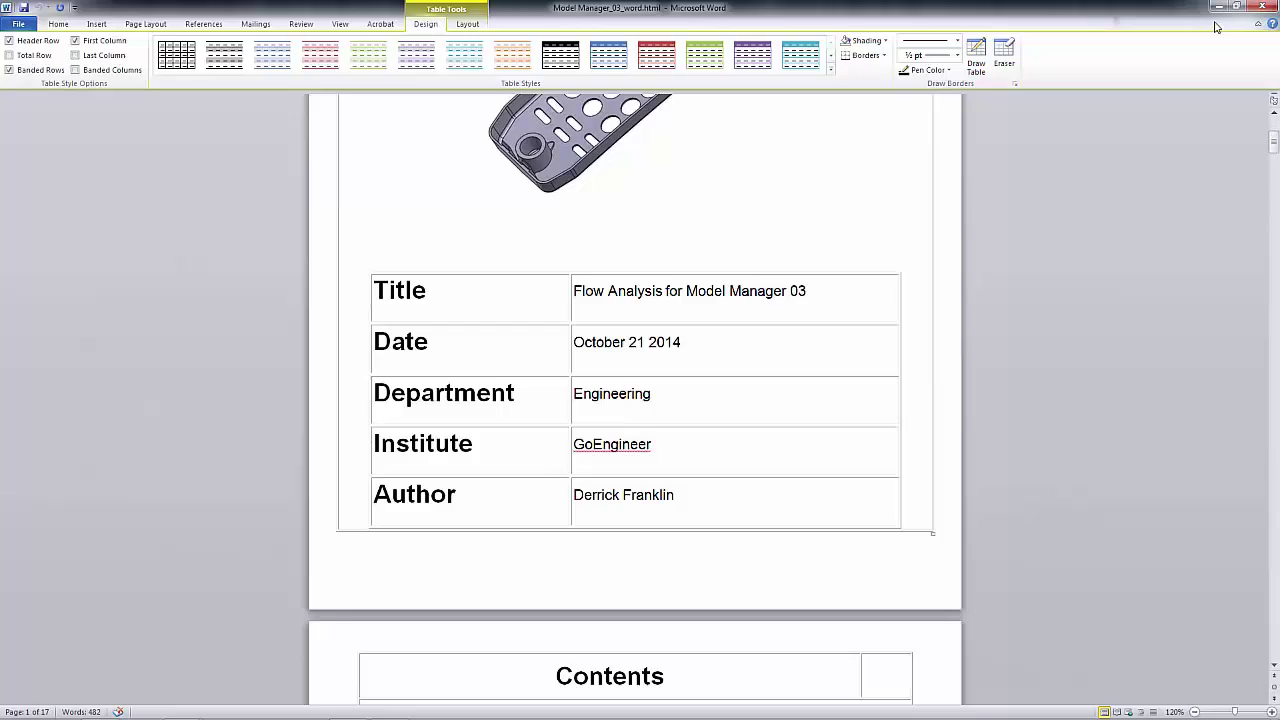
pyautogui.click(1262, 6)
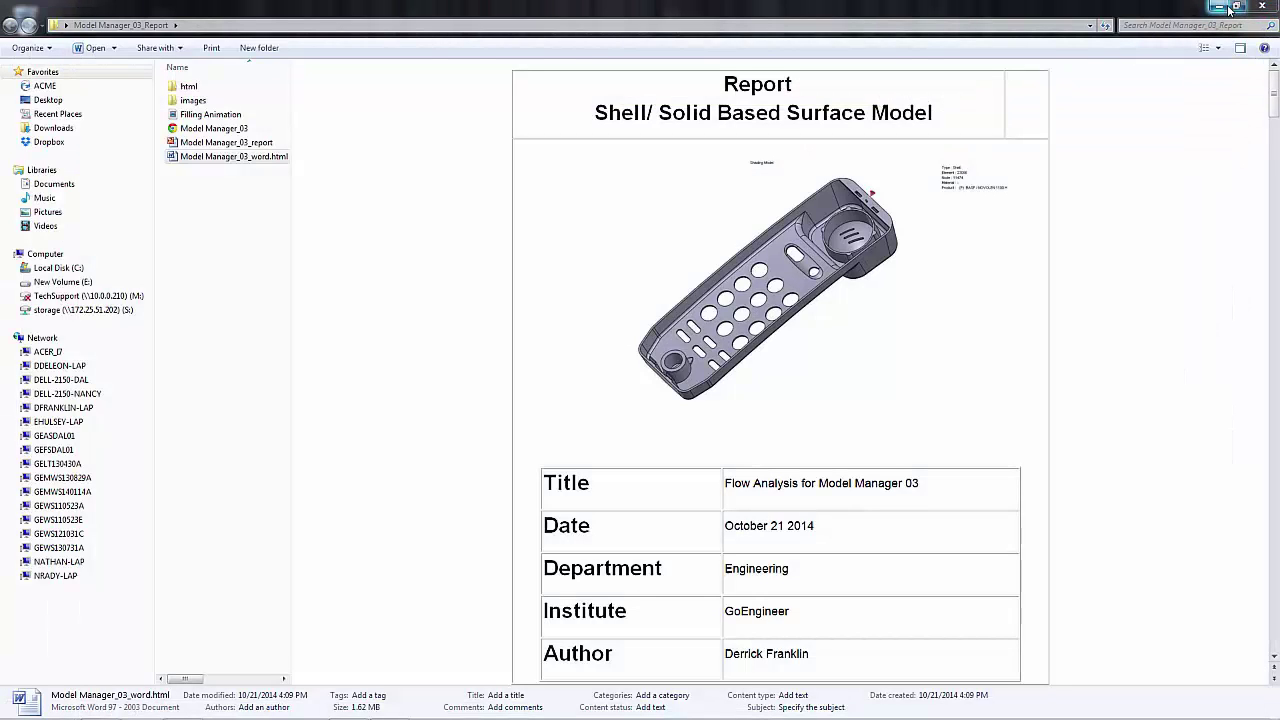